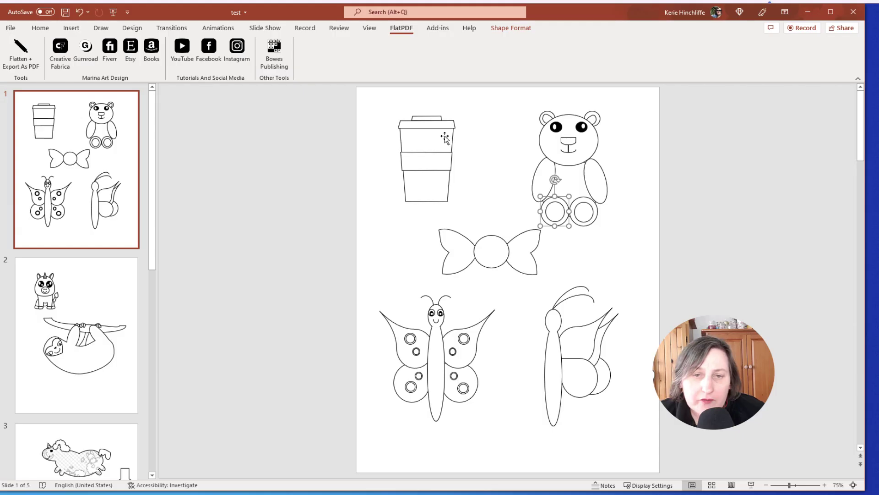
Select pieces of the coffee cup, bear and butterfly on slide 1 to show they're separate shapes
left_click(455, 129)
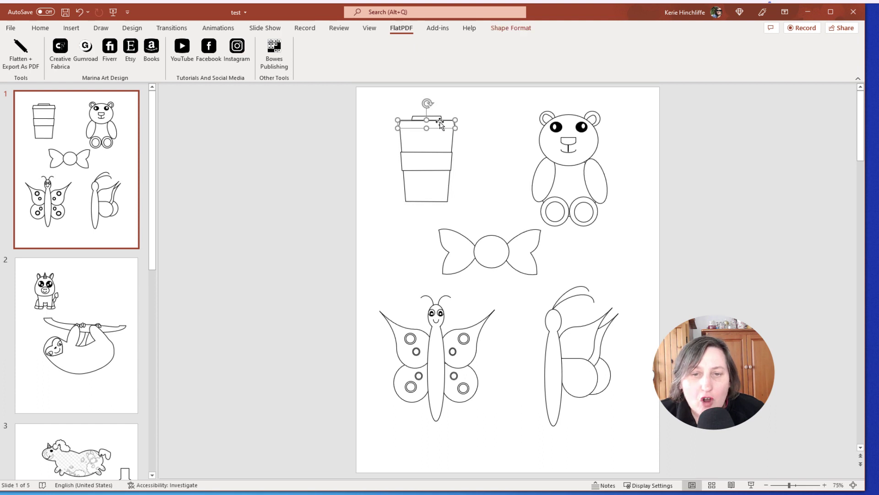
left_click(589, 162)
left_click(591, 184)
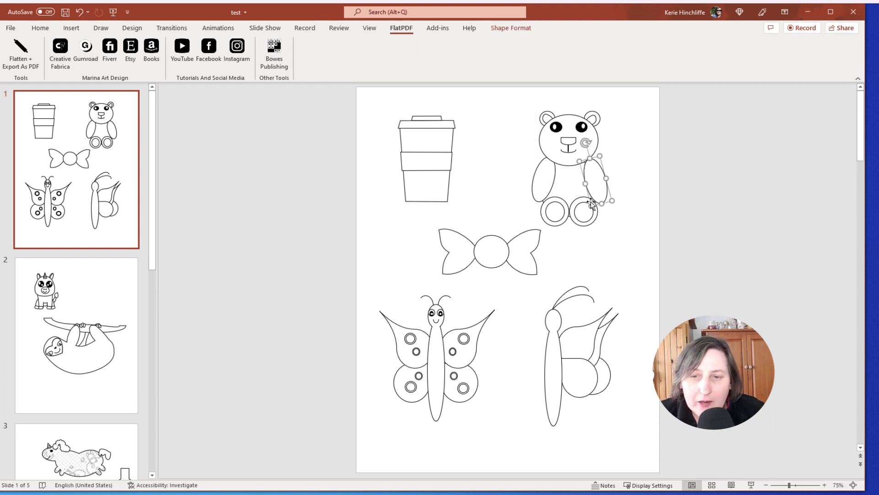
left_click(578, 212)
left_click(546, 204)
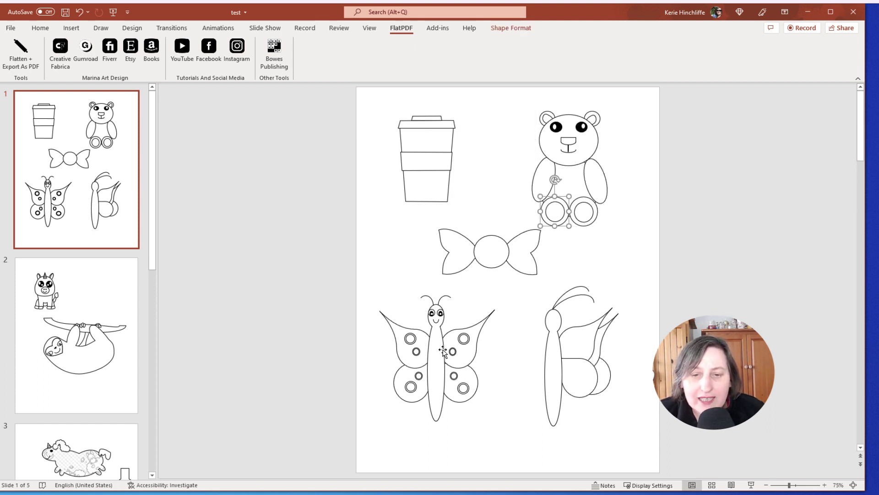
left_click(436, 366)
left_click(464, 350)
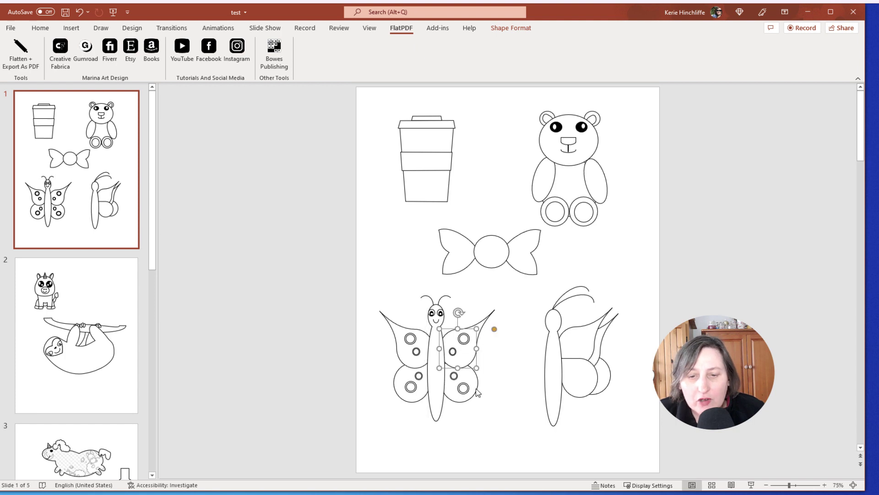
On slide 2, select the unicorn and its tail, then bring up test.pdf in Affinity Designer
left_click(92, 311)
left_click(429, 172)
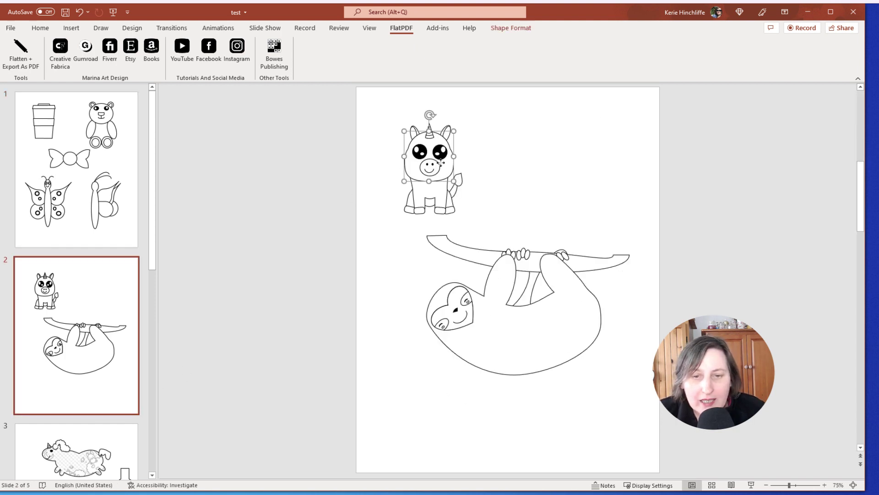
left_click(453, 197)
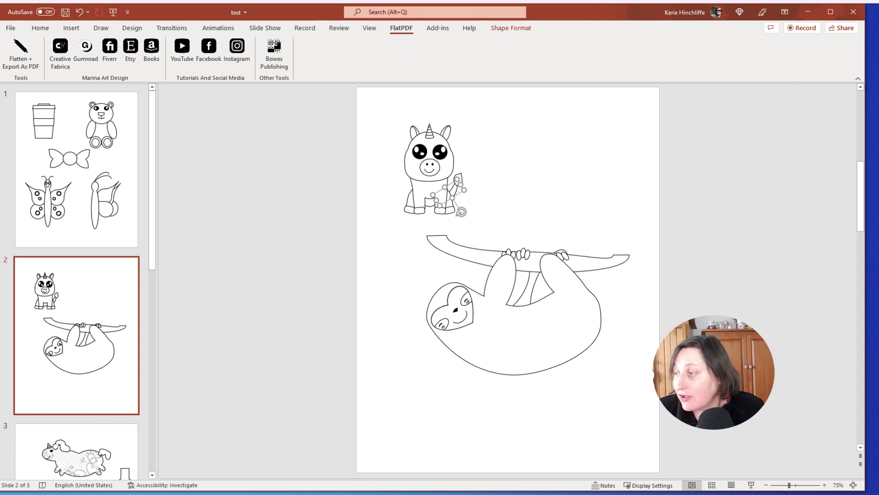
key("super+Tab")
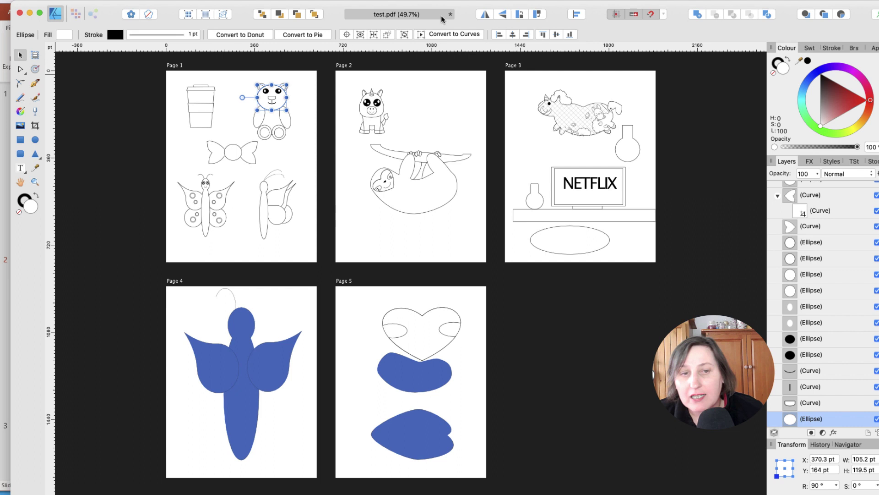
Select the coffee cup, bear's nose, patterned animal, flask and NETFLIX frame as separate shapes on Pages 1 and 3
left_click(208, 111)
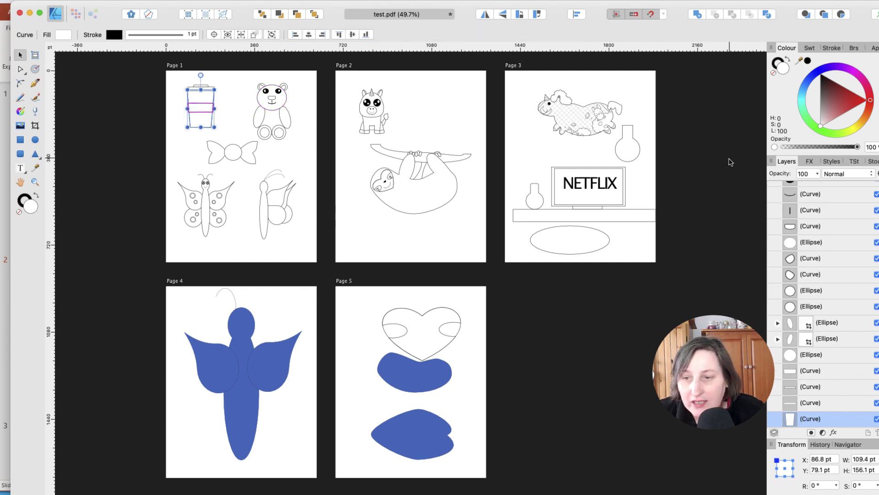
left_click(272, 101)
left_click_drag(604, 131, 590, 118)
left_click(627, 149)
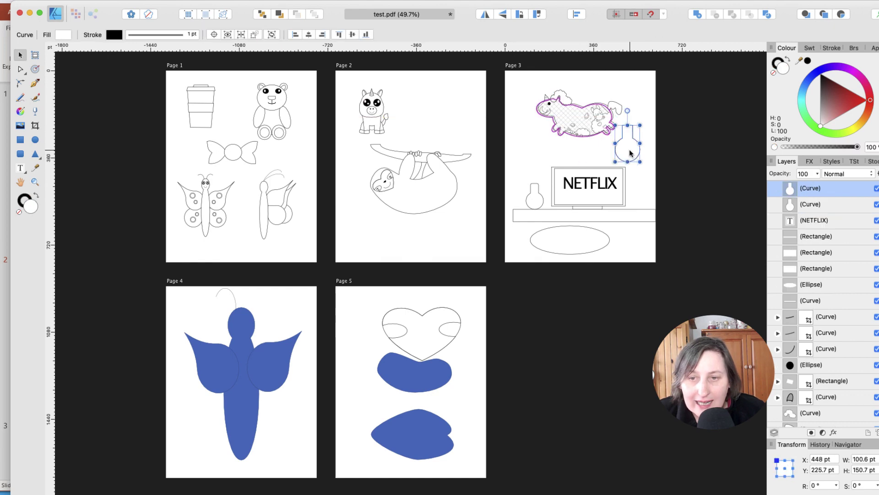
left_click(589, 204)
On Page 2, individually select the sloth, the background rectangle and a unicorn eye
left_click(432, 183)
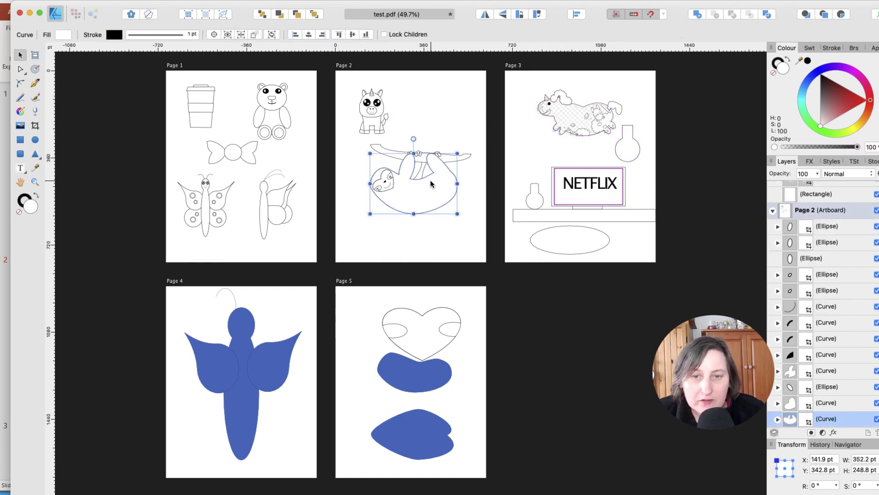
left_click(434, 130)
left_click(368, 103)
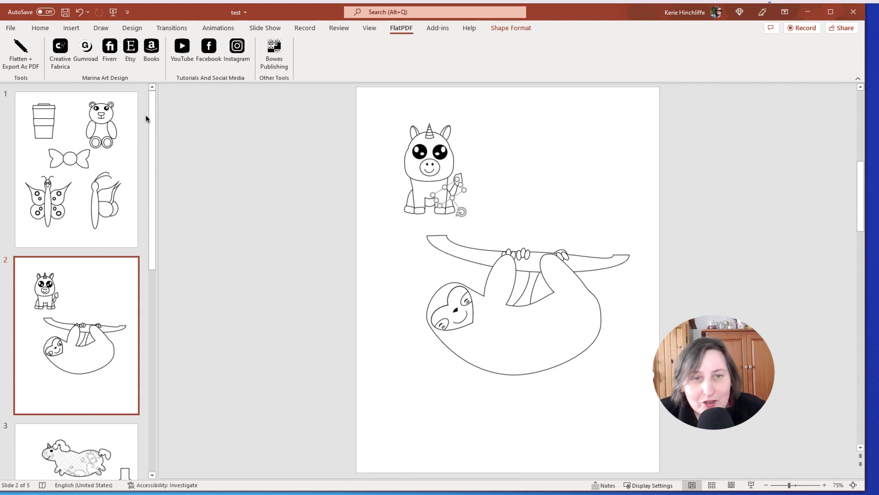
Run FlatPDF's Flatten + Export As PDF with Print to PDF (Mac Desktop) at 600 DPI
left_click(26, 57)
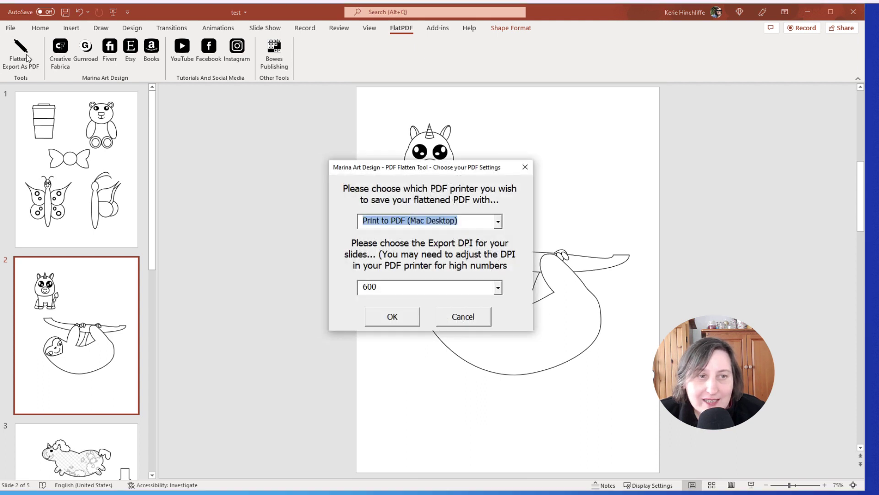
left_click(497, 289)
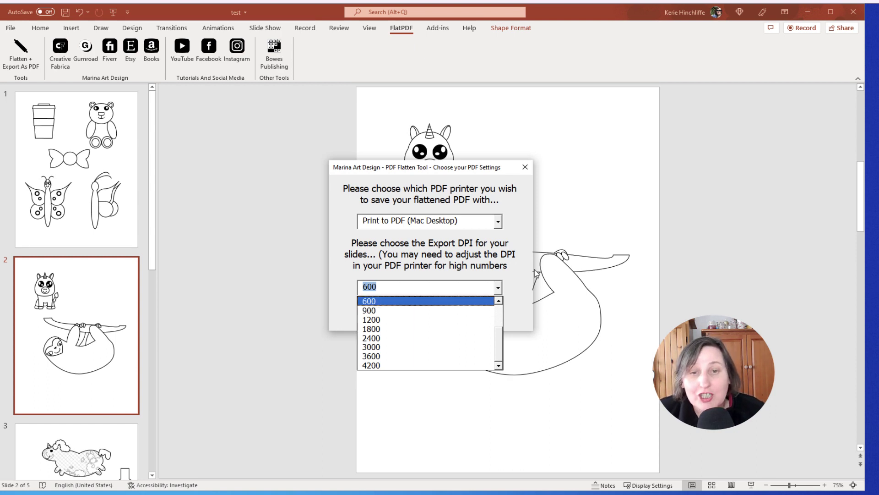
left_click(373, 302)
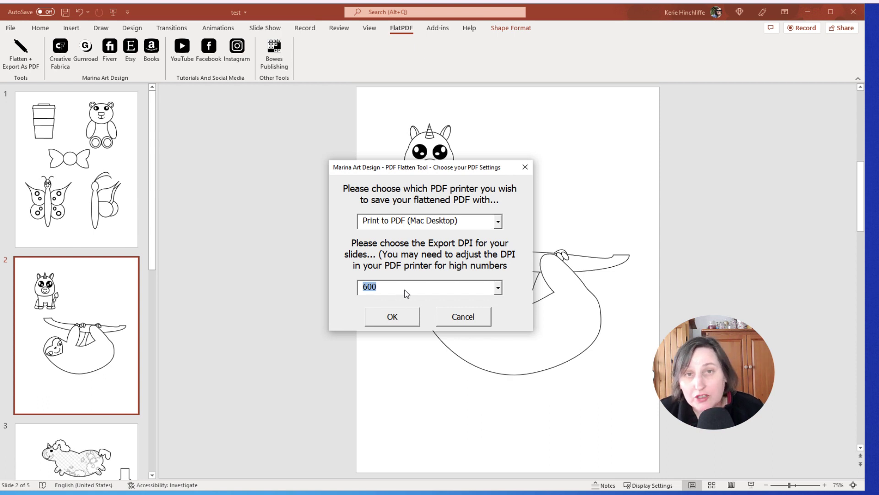
left_click(393, 319)
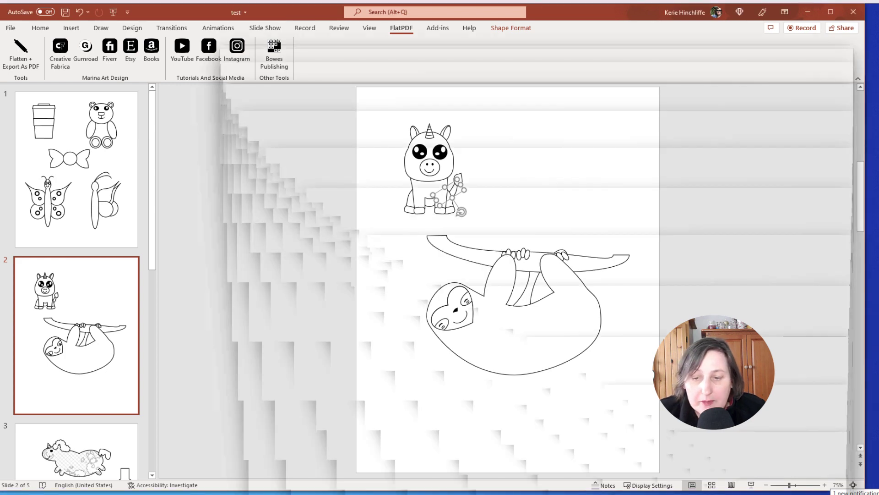
In the PowerPoint-exported PDF, check whether the unicorn page selects as a single image
scroll(485, 240, "down", 8)
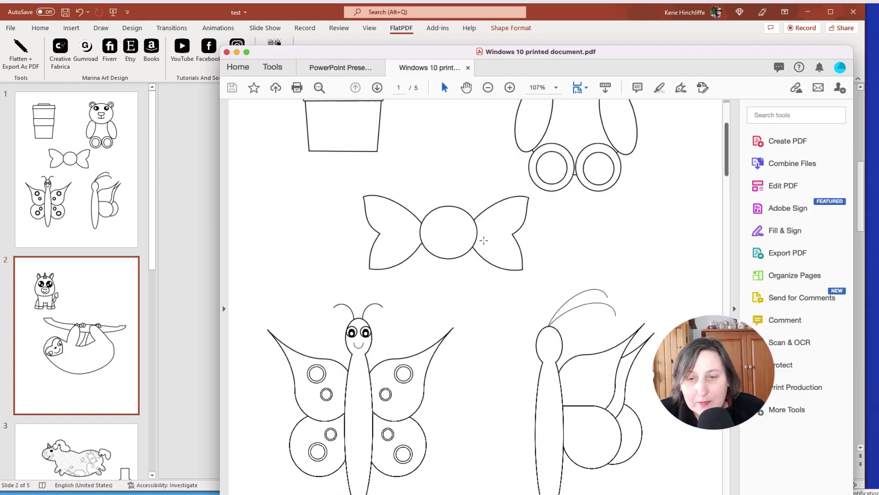
scroll(484, 240, "up", 1)
left_click(339, 69)
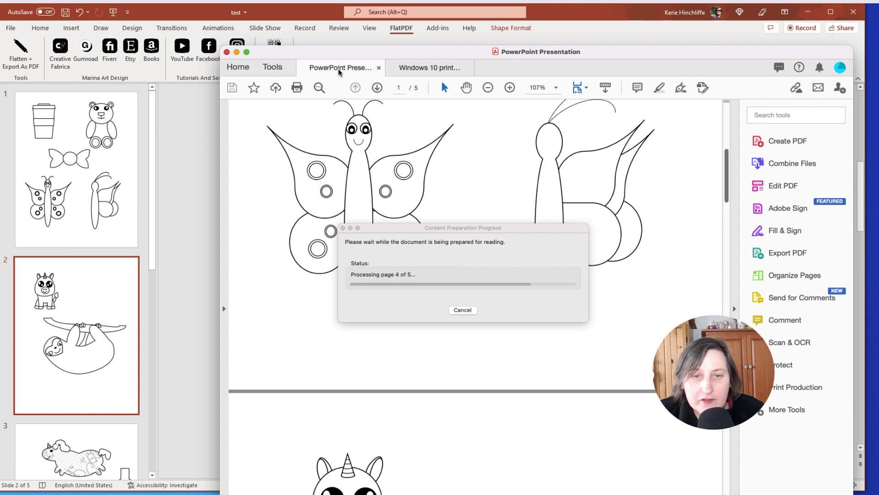
scroll(471, 161, "up", 5)
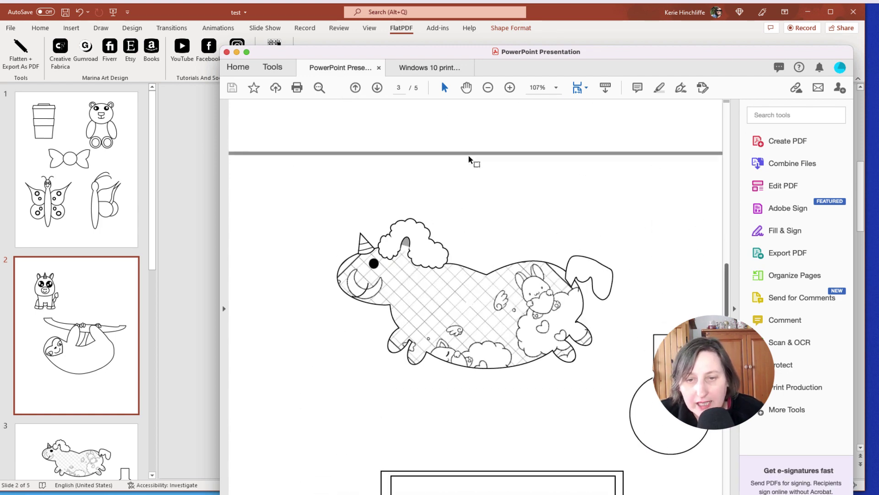
left_click(501, 294)
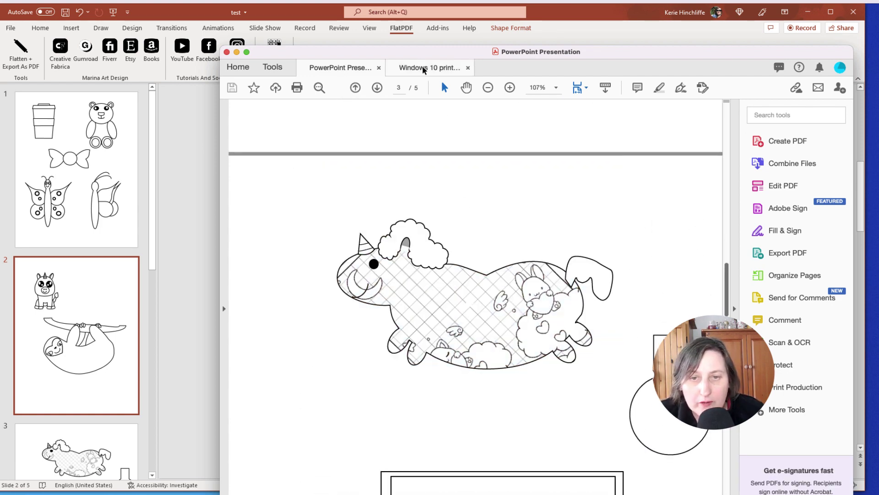
In the Windows 10 printed PDF, confirm the butterfly and first pages each select as one whole-page image
left_click(424, 68)
scroll(353, 275, "down", 3)
left_click(414, 192)
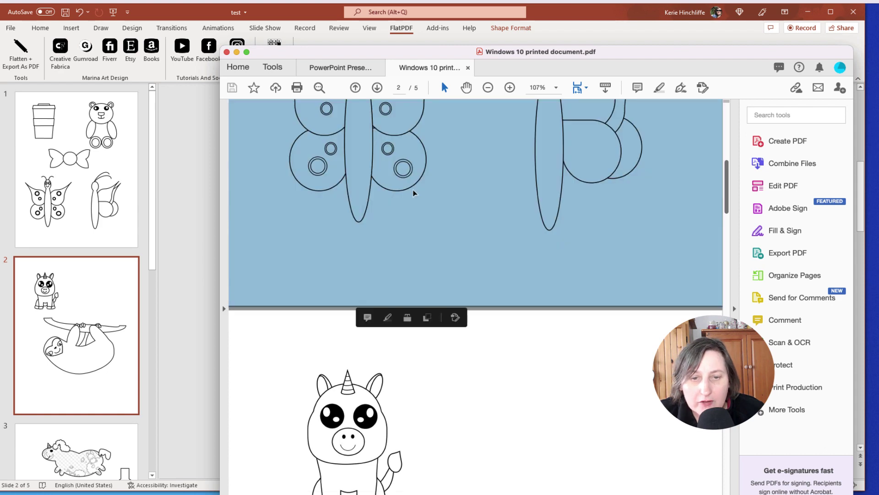
scroll(572, 191, "up", 5)
left_click_drag(481, 170, 564, 173)
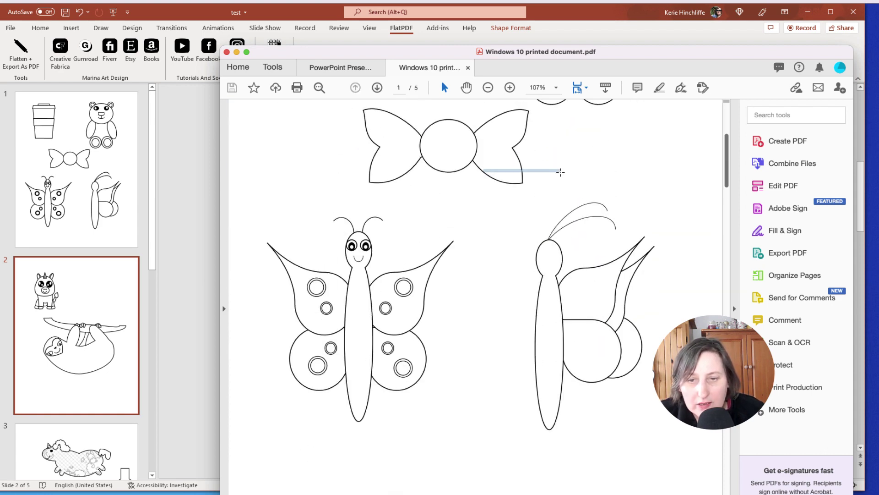
left_click(556, 138)
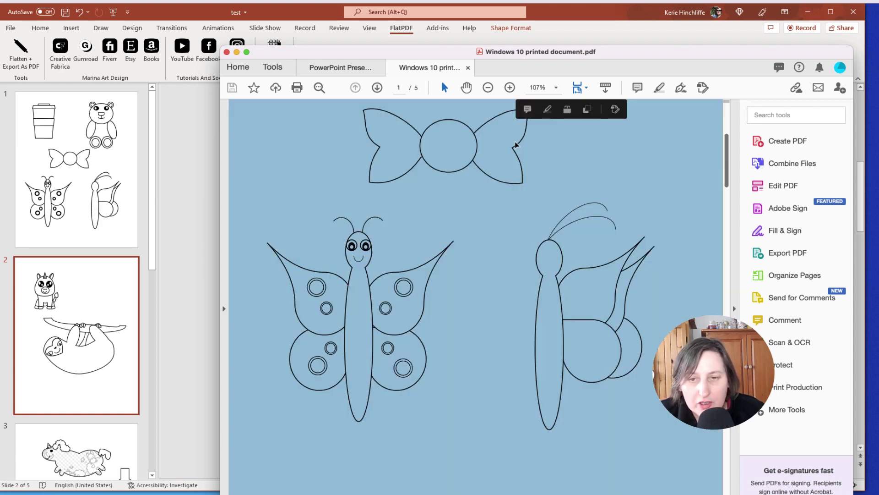
Back in the PowerPoint-exported PDF, select and deselect the unicorn artwork to compare
left_click(374, 74)
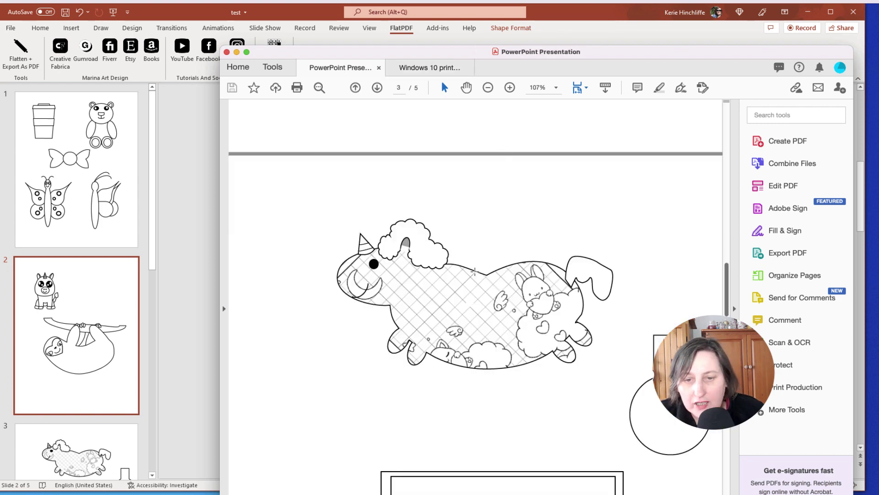
left_click(604, 294)
left_click(648, 368)
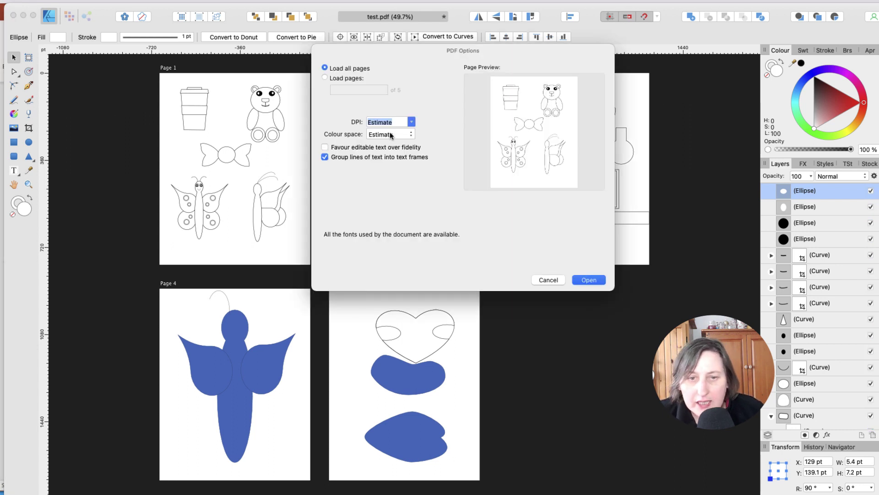
Open Windows 10 printed document.pdf with Load all pages and DPI left at Estimate
left_click(410, 123)
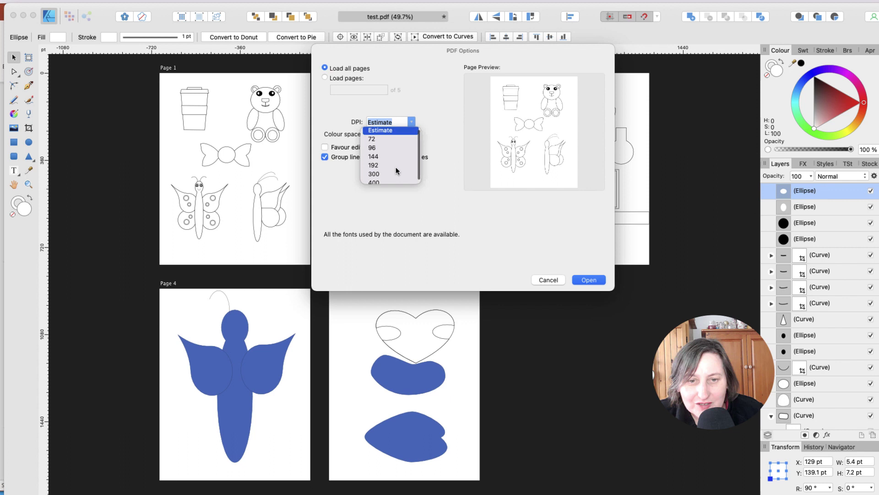
scroll(390, 170, "down", 1)
scroll(375, 179, "up", 1)
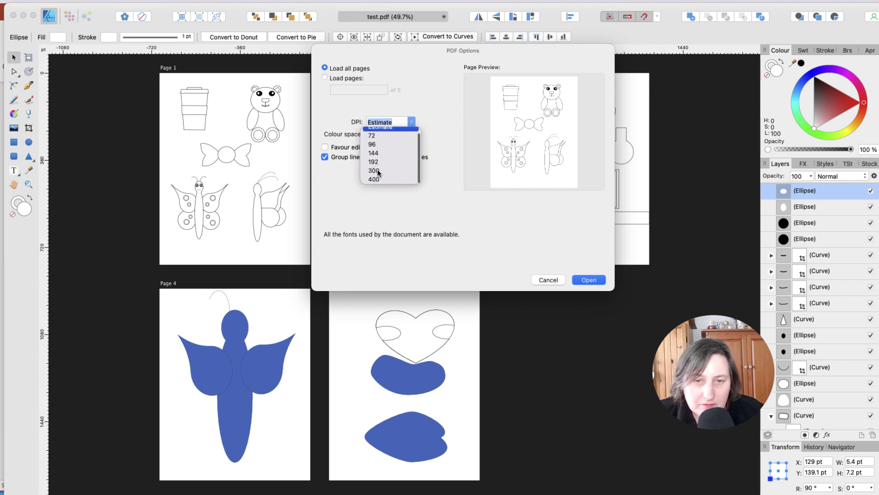
left_click(455, 110)
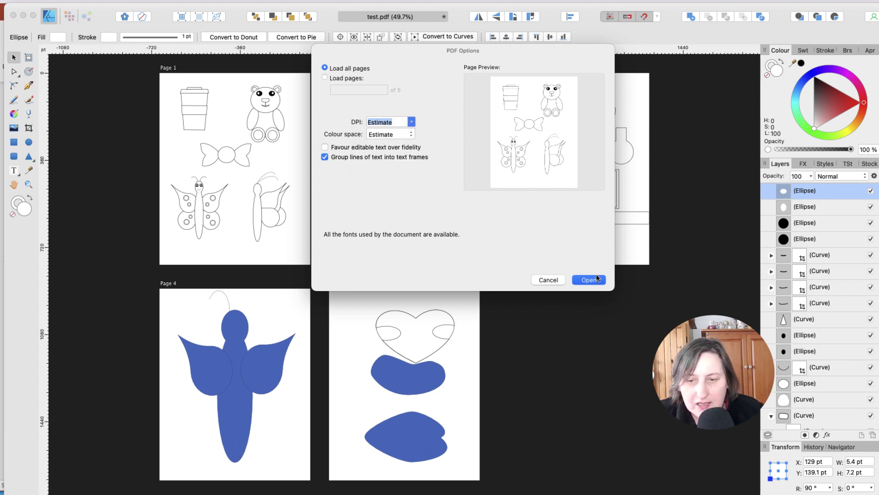
left_click(594, 277)
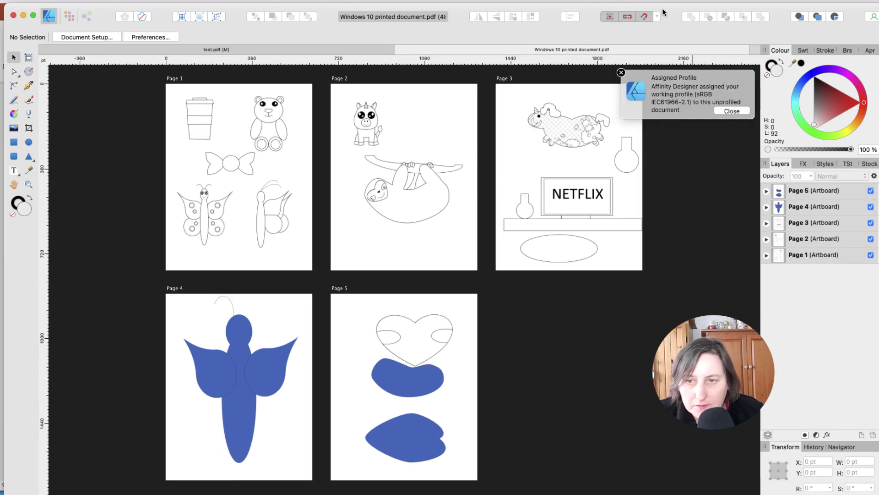
Dismiss the profile notice and select the single 600 dpi image on Pages 5, 3 and 2
left_click(731, 111)
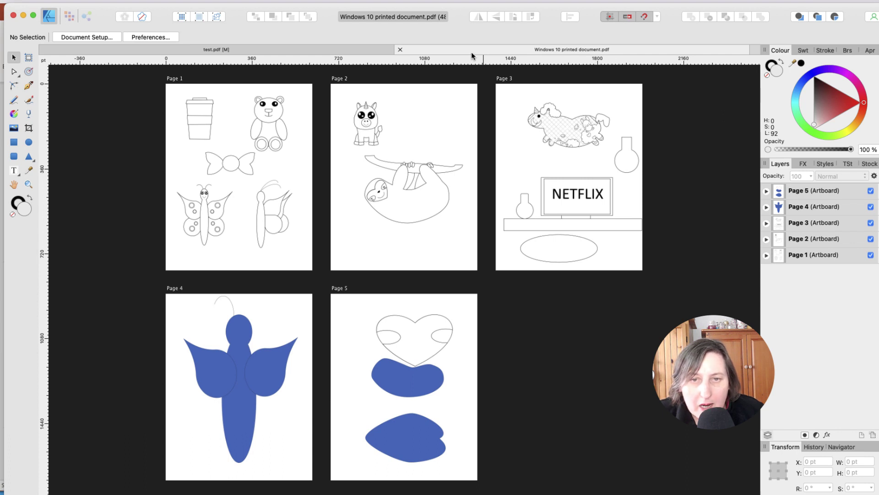
left_click(767, 191)
left_click(804, 207)
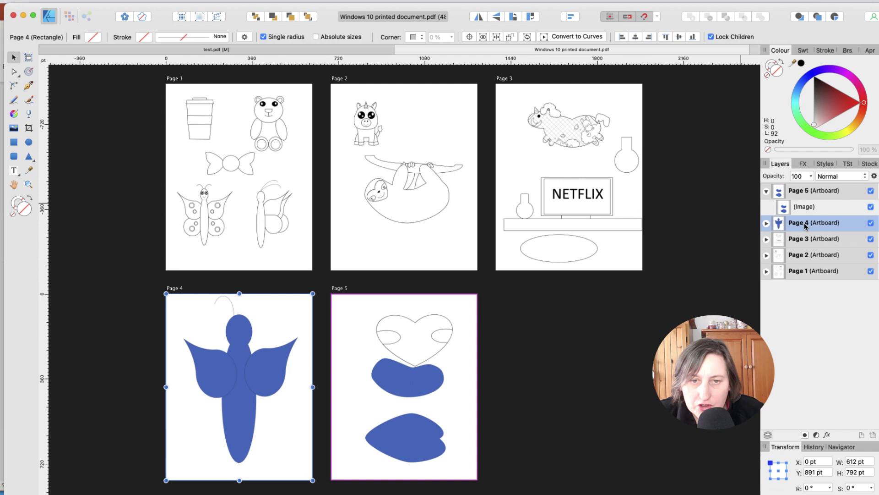
mouse_move(564, 140)
left_mouse_down()
mouse_move(589, 148)
mouse_move(402, 148)
mouse_move(589, 157)
mouse_move(562, 133)
left_mouse_up()
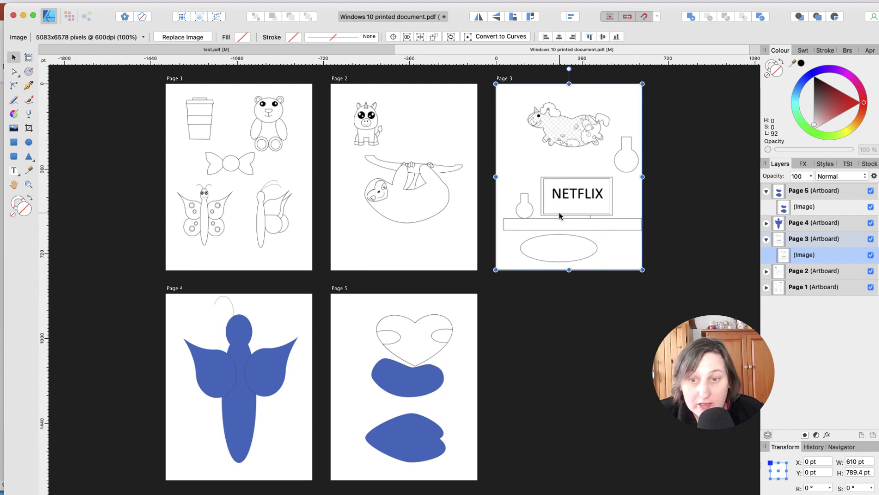
scroll(559, 215, "right", 1)
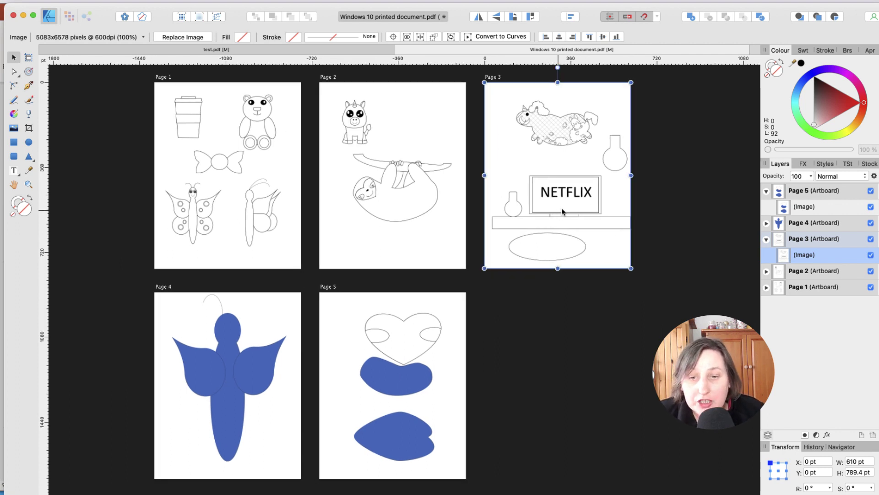
left_click(446, 184)
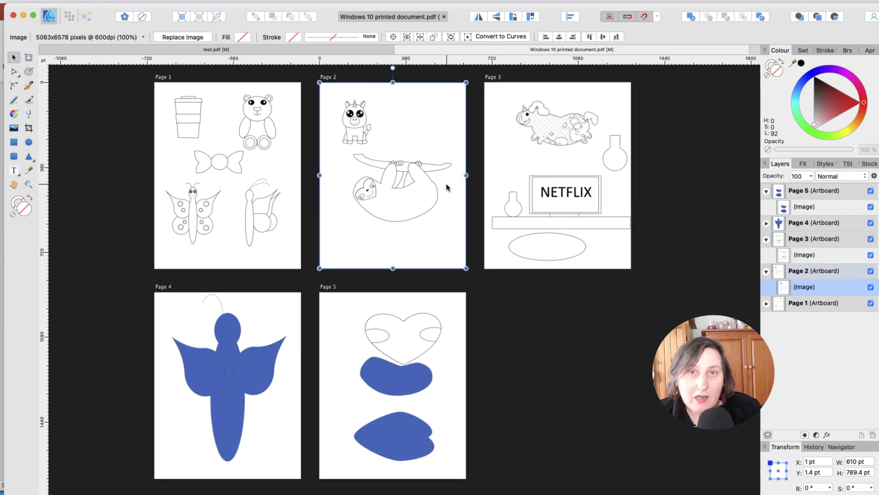